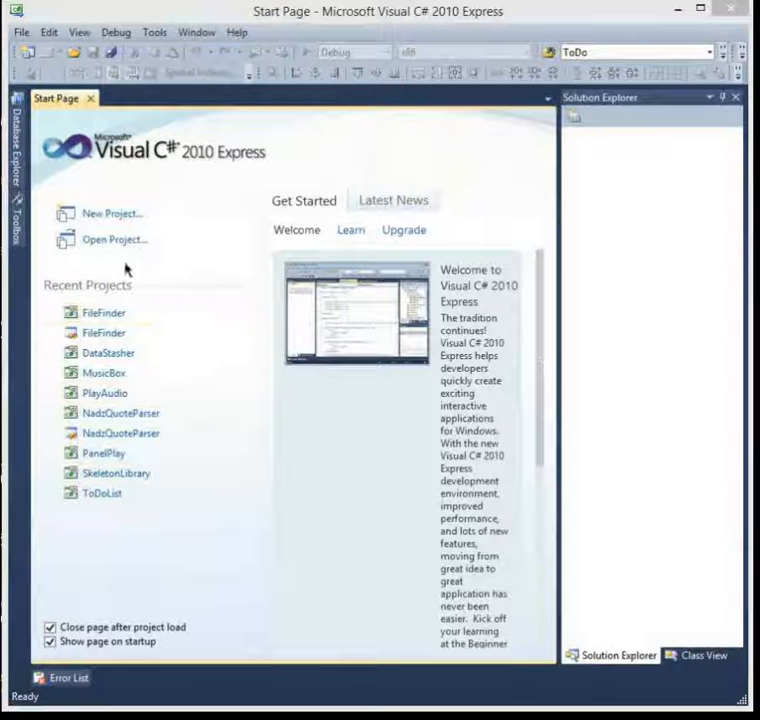
Create a new Visual C# Windows Forms Application project named WindowsFormsApplication1.
{"action": "left_click", "coordinate": [125, 213]}
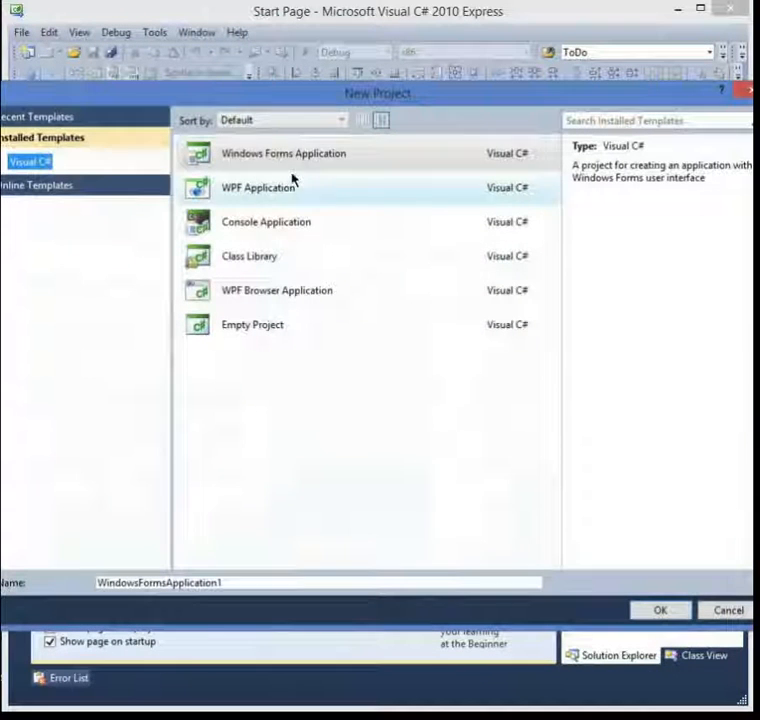
{"action": "left_click", "coordinate": [307, 160]}
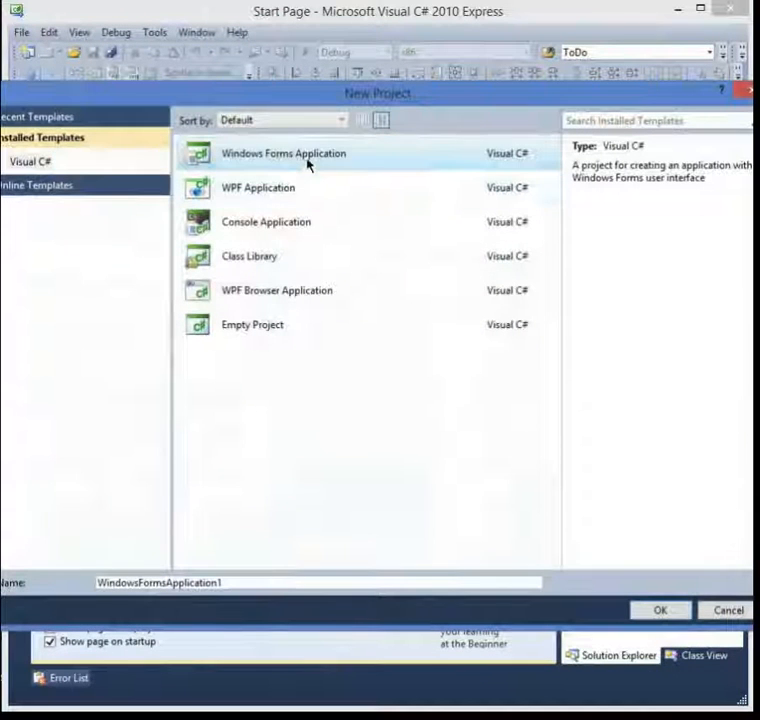
{"action": "left_click", "coordinate": [659, 612]}
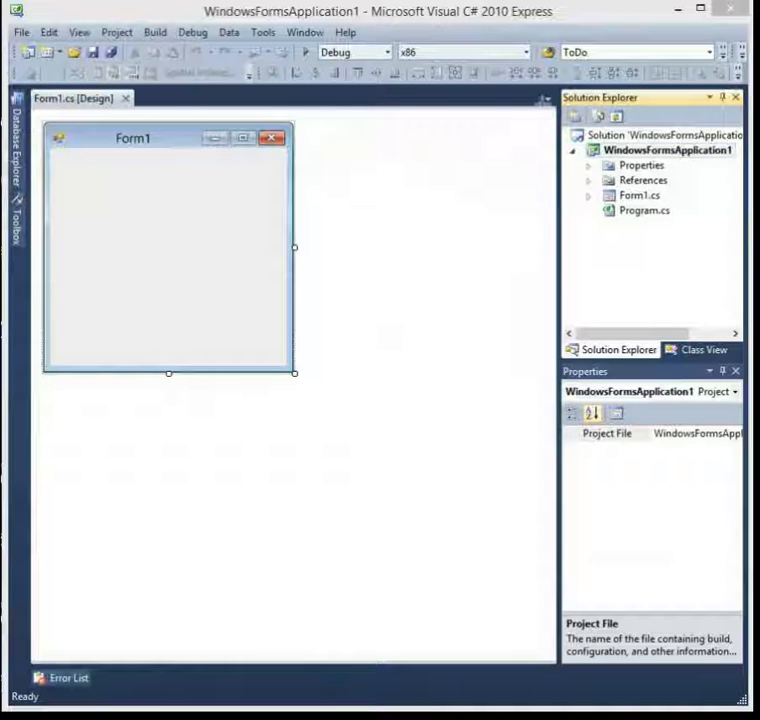
{"action": "mouse_move", "coordinate": [553, 82]}
{"action": "left_mouse_down"}
{"action": "mouse_move", "coordinate": [620, 235]}
{"action": "mouse_move", "coordinate": [695, 322]}
{"action": "mouse_move", "coordinate": [727, 316]}
{"action": "left_mouse_up"}
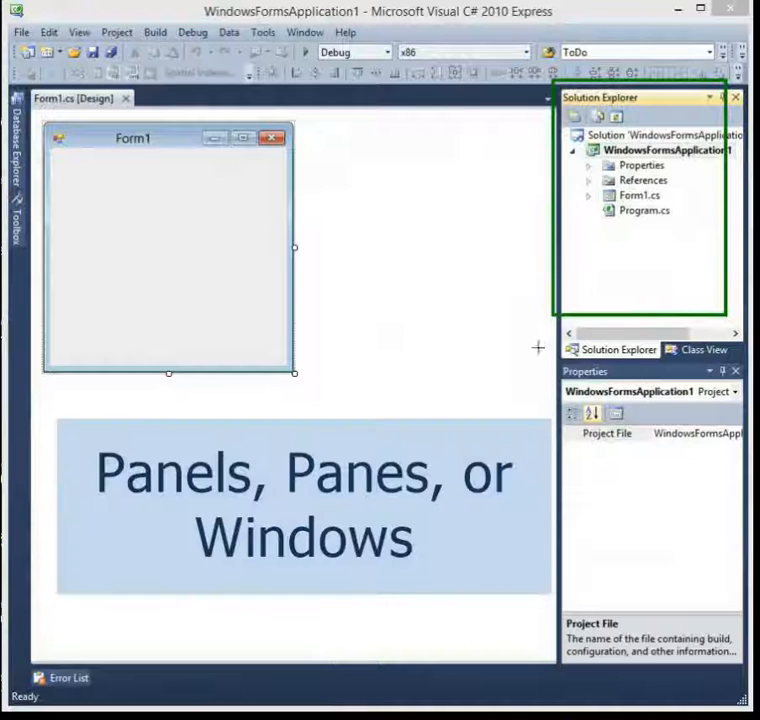
{"action": "left_click_drag", "start_coordinate": [684, 535], "coordinate": [725, 577]}
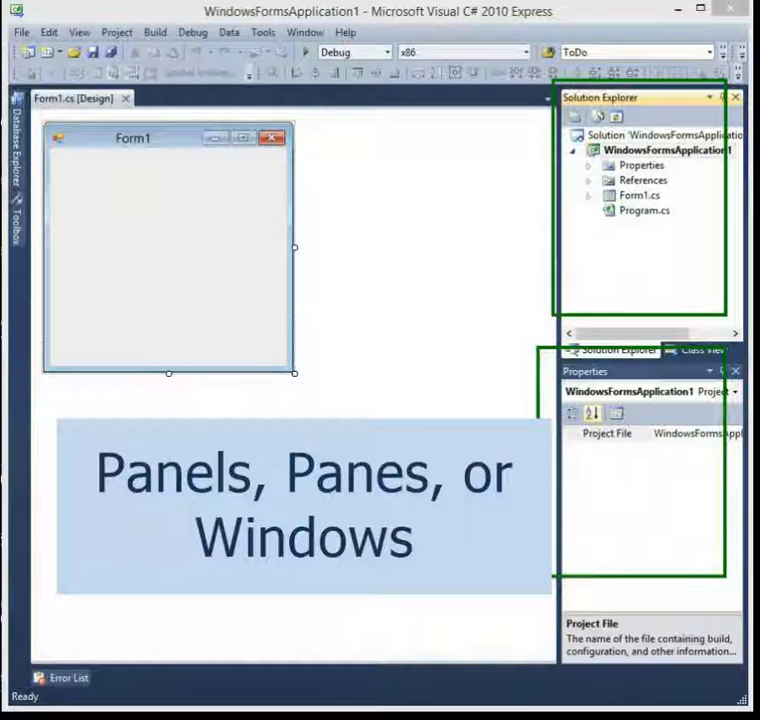
{"action": "key", "text": "Escape"}
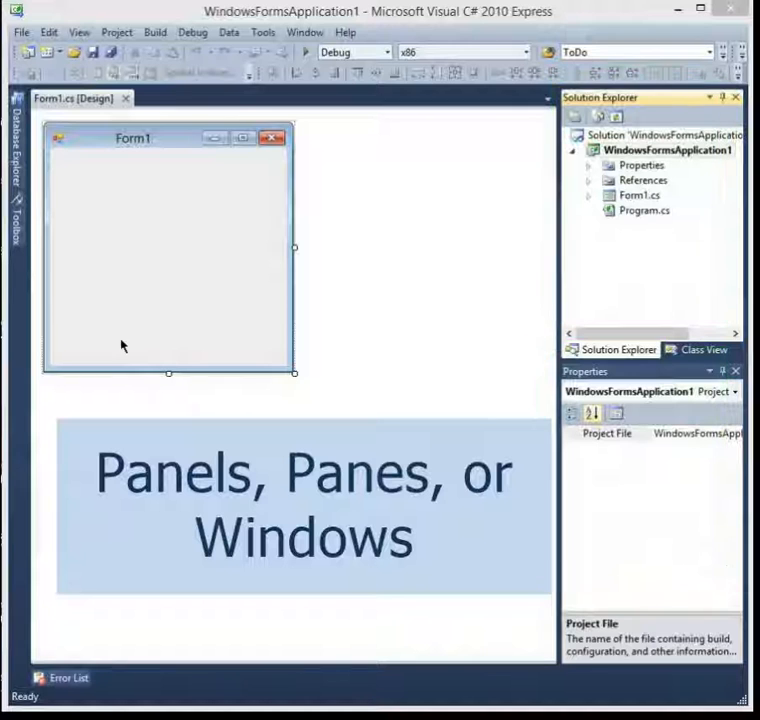
Examine the Toolbox's Windows Forms controls and the list of IDE windows that can be shown.
{"action": "left_click", "coordinate": [14, 225]}
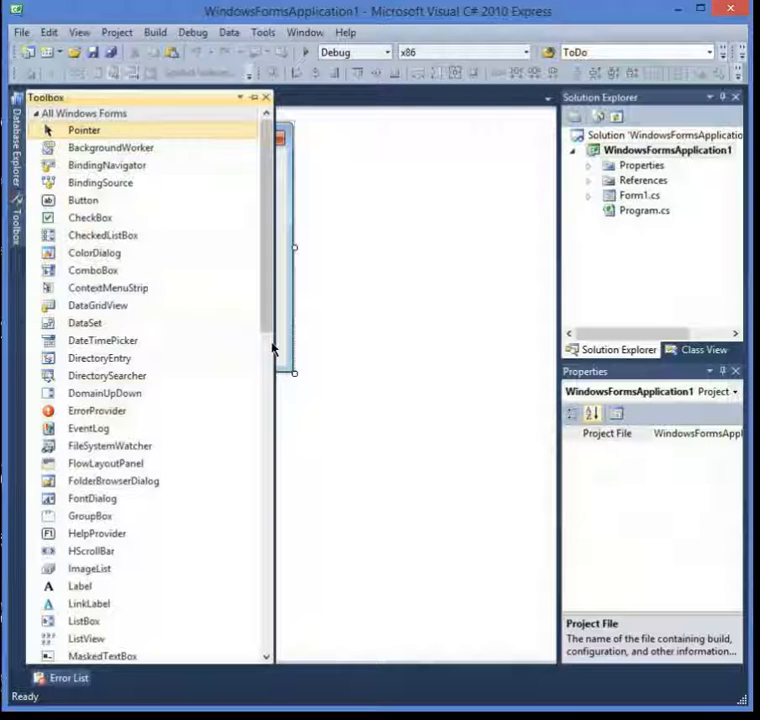
{"action": "left_click", "coordinate": [374, 295]}
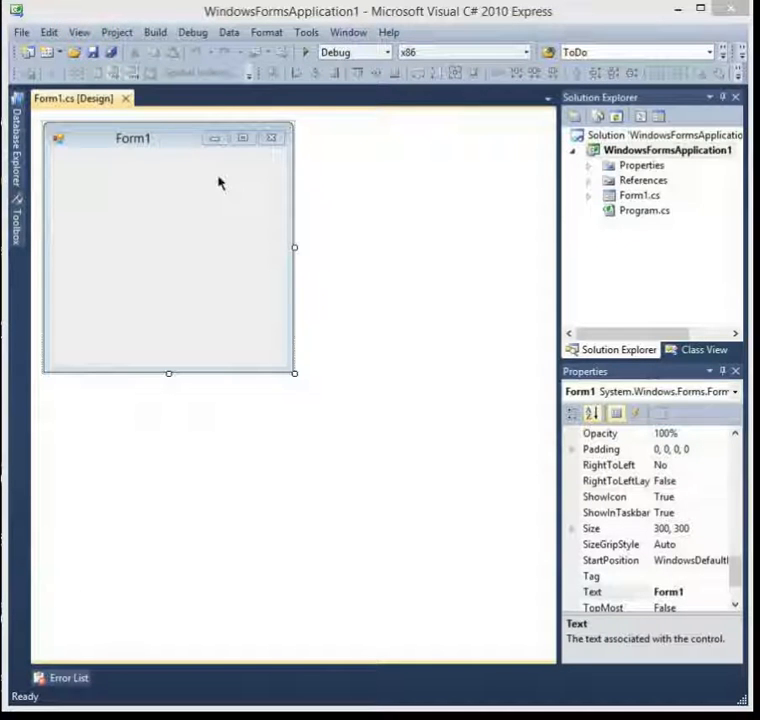
{"action": "left_click", "coordinate": [79, 34]}
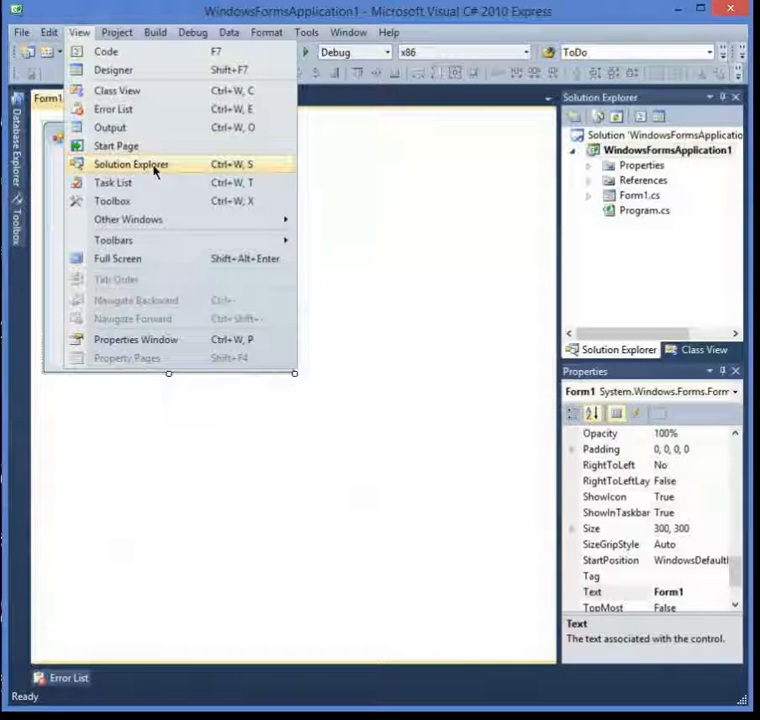
{"action": "left_click", "coordinate": [238, 168]}
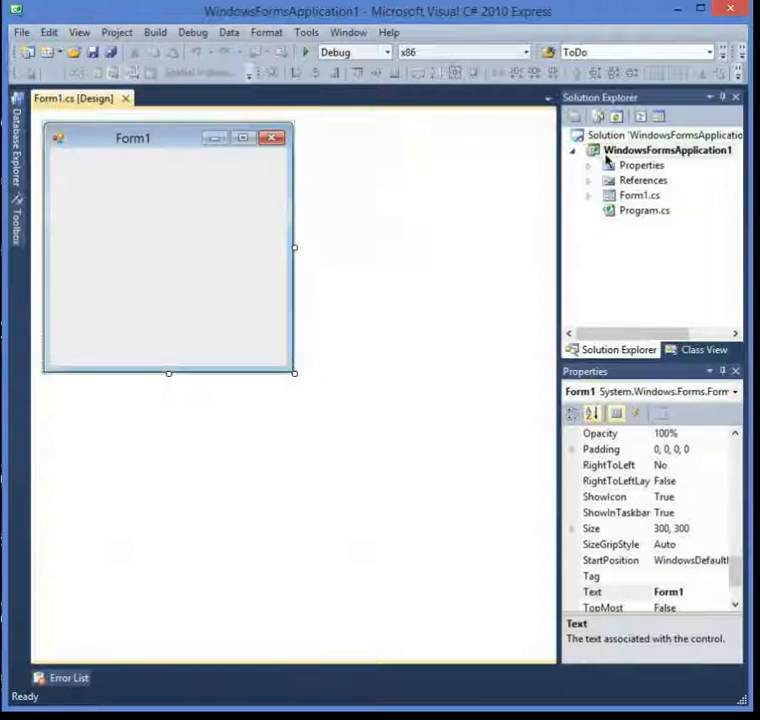
Close the Solution Explorer and Class View windows and bring Solution Explorer back.
{"action": "left_click", "coordinate": [736, 98]}
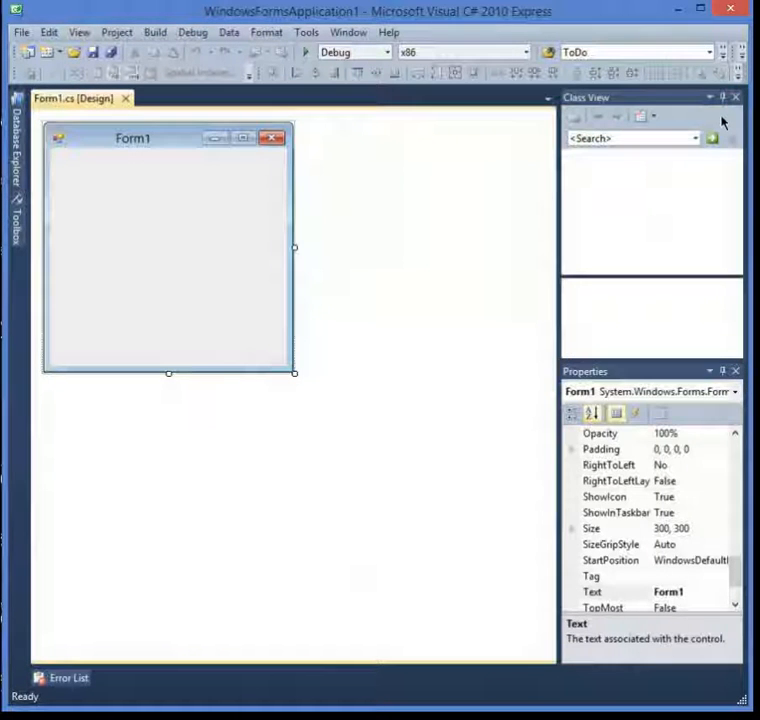
{"action": "left_click", "coordinate": [736, 98]}
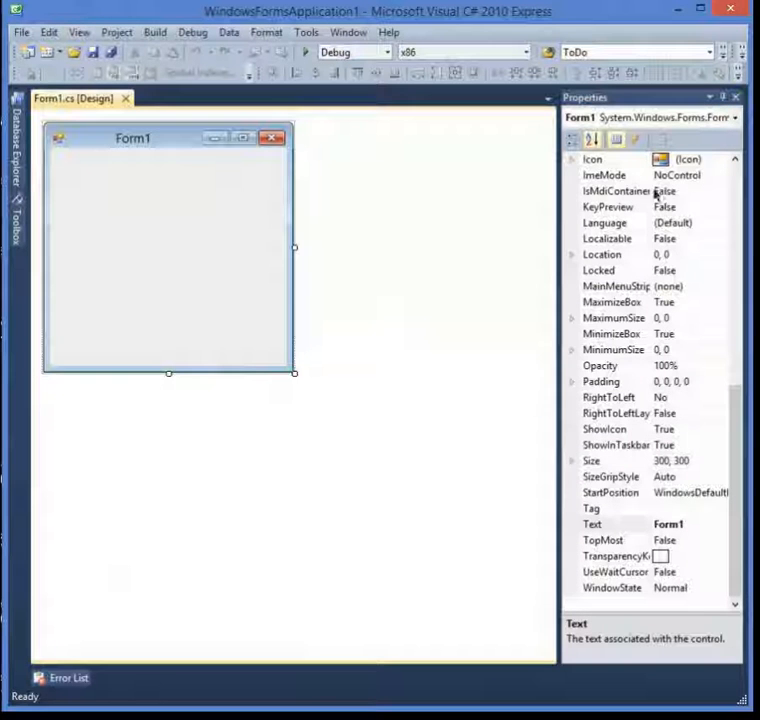
{"action": "left_click", "coordinate": [80, 33]}
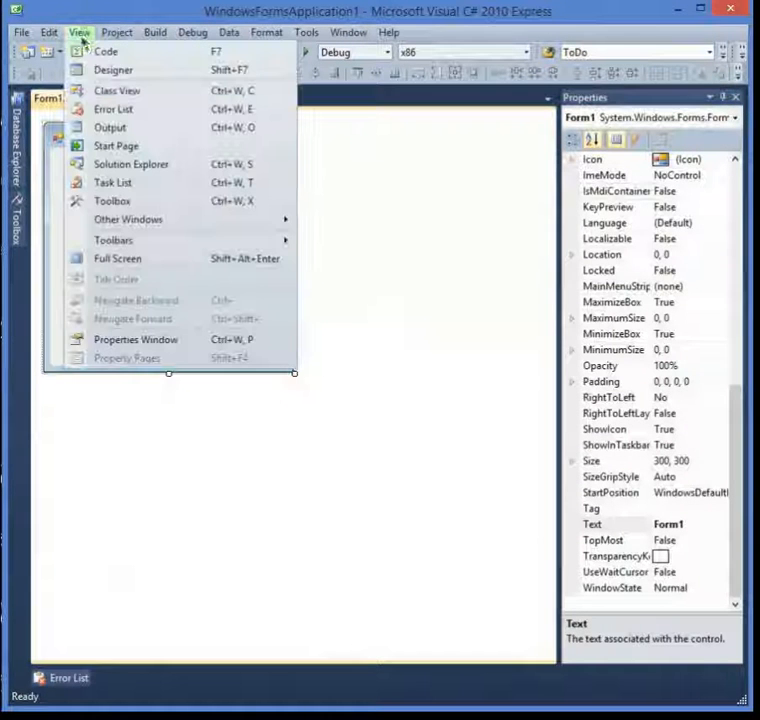
{"action": "left_click", "coordinate": [147, 166]}
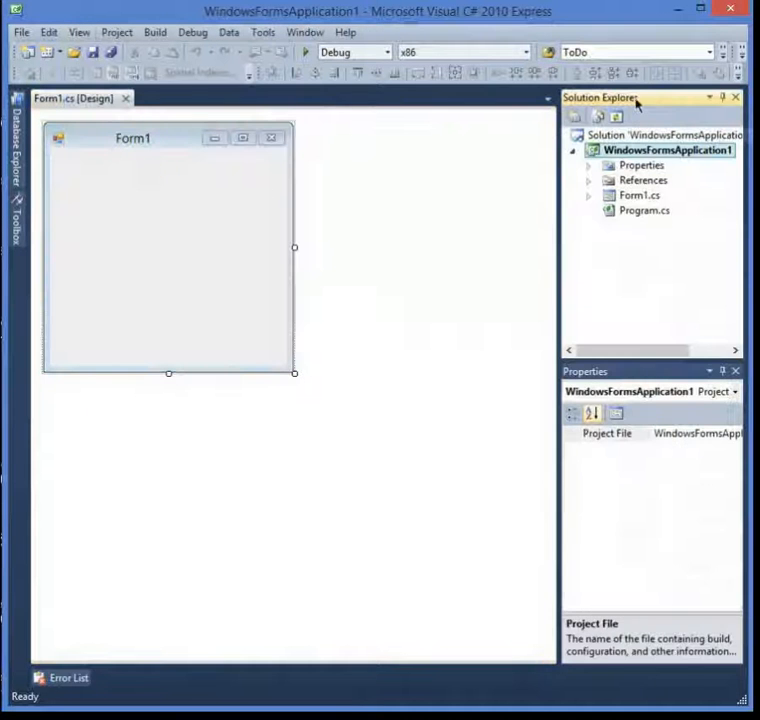
Close the Properties window, reopen it, and return the focus to the Form1 designer.
{"action": "left_click", "coordinate": [735, 371]}
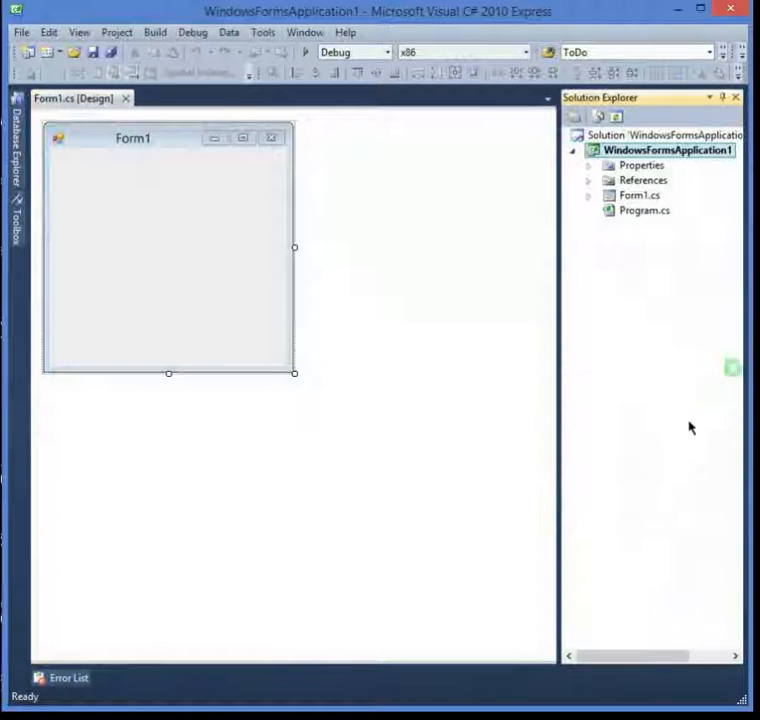
{"action": "left_click", "coordinate": [80, 33]}
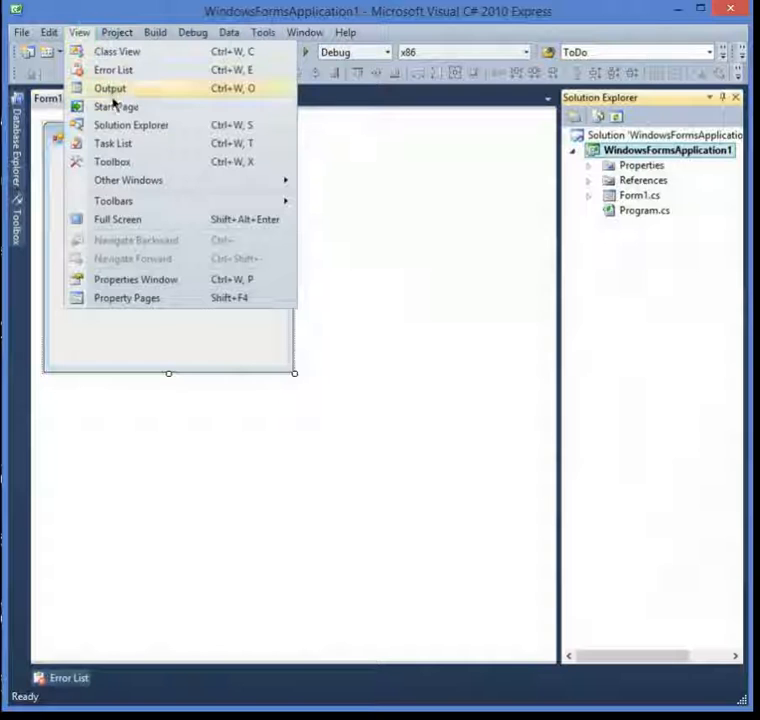
{"action": "left_click", "coordinate": [175, 284]}
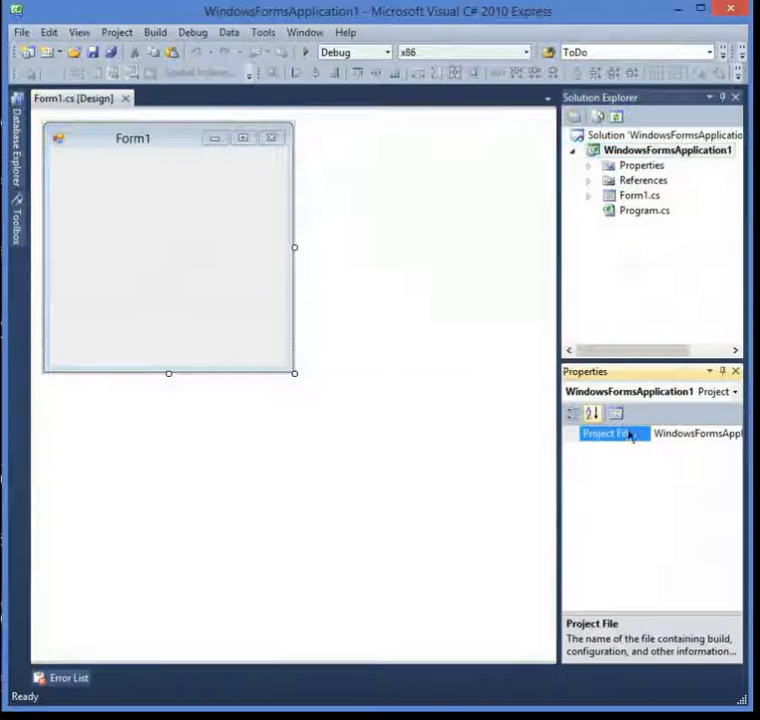
{"action": "left_click", "coordinate": [375, 326]}
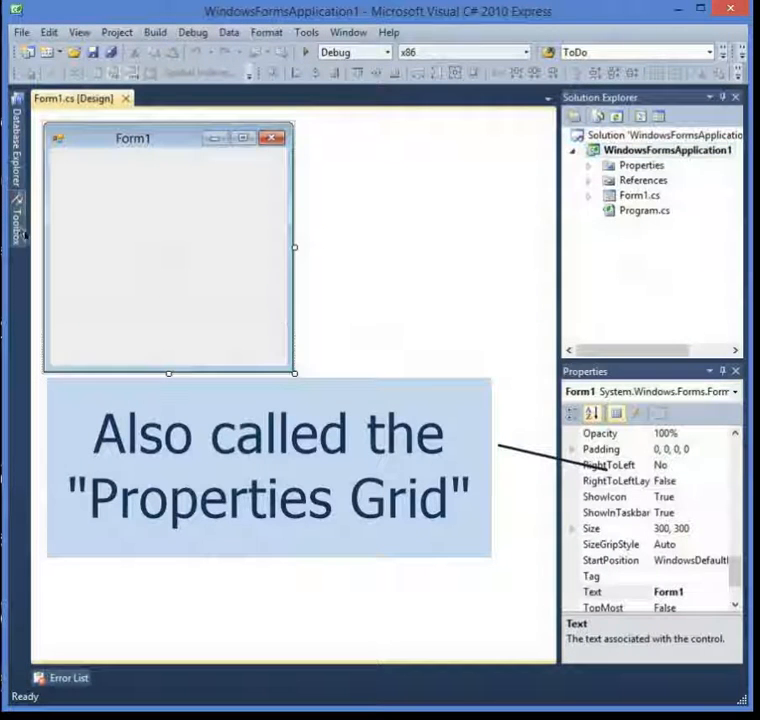
Reveal the auto-hidden Toolbox, look up its entry among the available IDE windows, and return to the form designer.
{"action": "mouse_move", "coordinate": [22, 234]}
{"action": "left_click", "coordinate": [80, 32]}
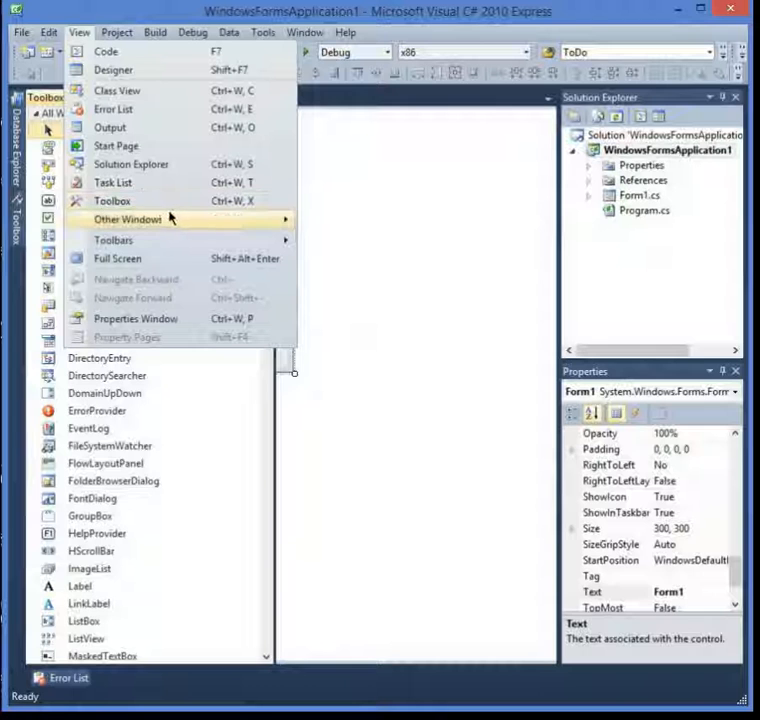
{"action": "mouse_move", "coordinate": [180, 216]}
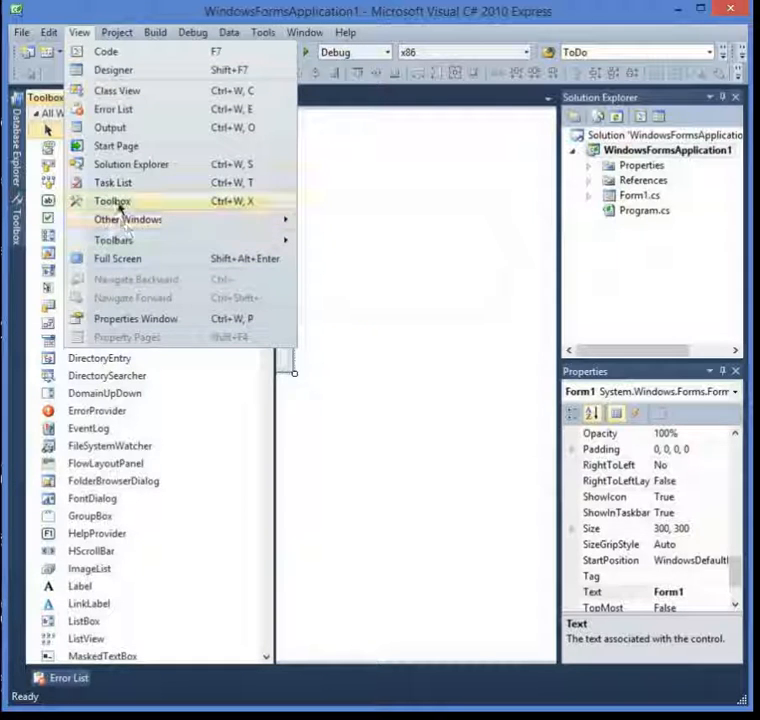
{"action": "mouse_move", "coordinate": [128, 230]}
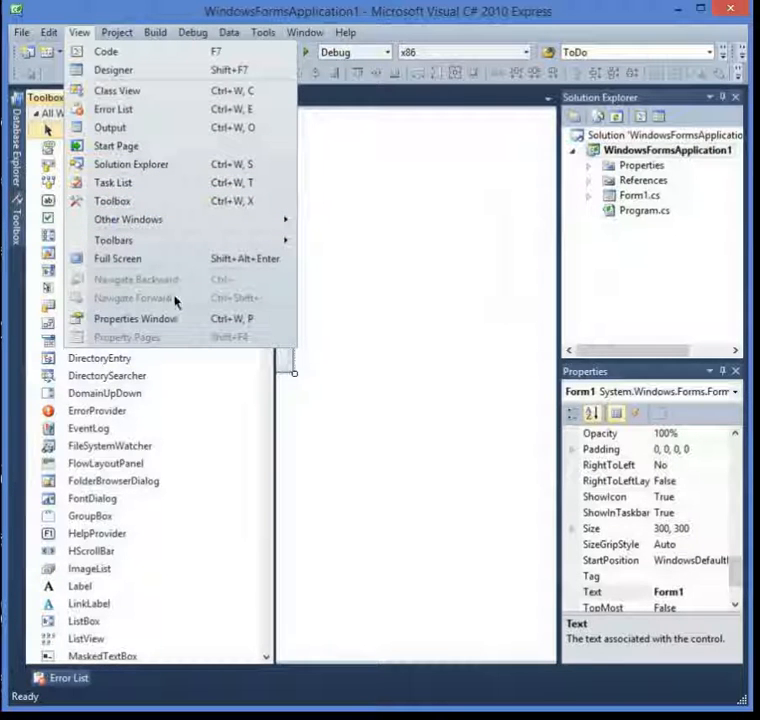
{"action": "left_click", "coordinate": [357, 147]}
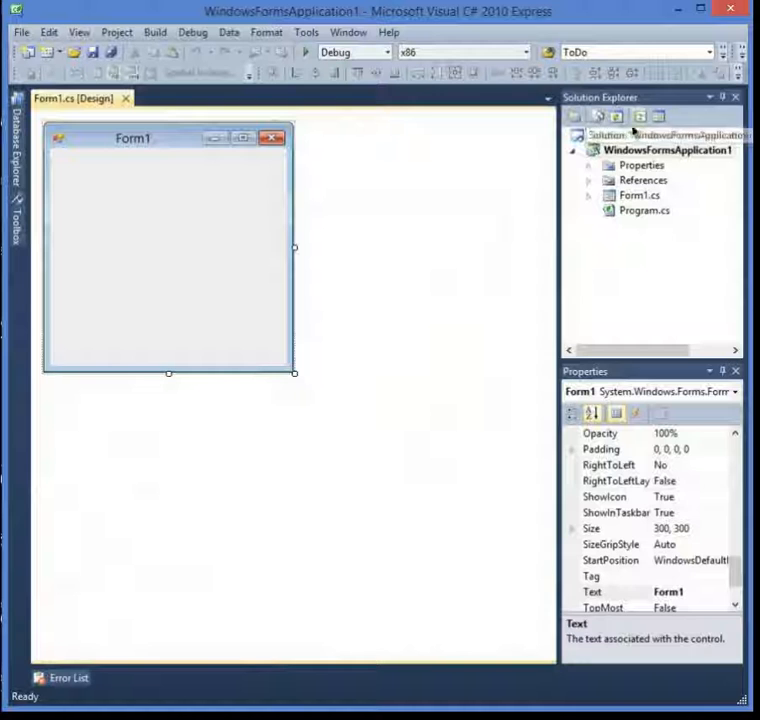
Float Solution Explorer over the form designer, widen it, and dock it below the Properties window.
{"action": "left_click_drag", "start_coordinate": [630, 99], "coordinate": [339, 175]}
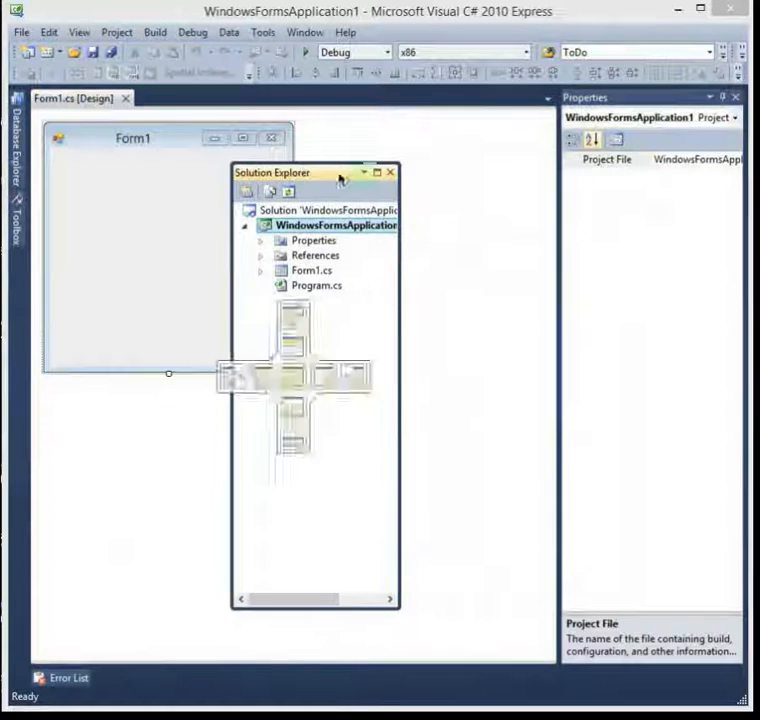
{"action": "left_click_drag", "start_coordinate": [400, 314], "coordinate": [453, 317]}
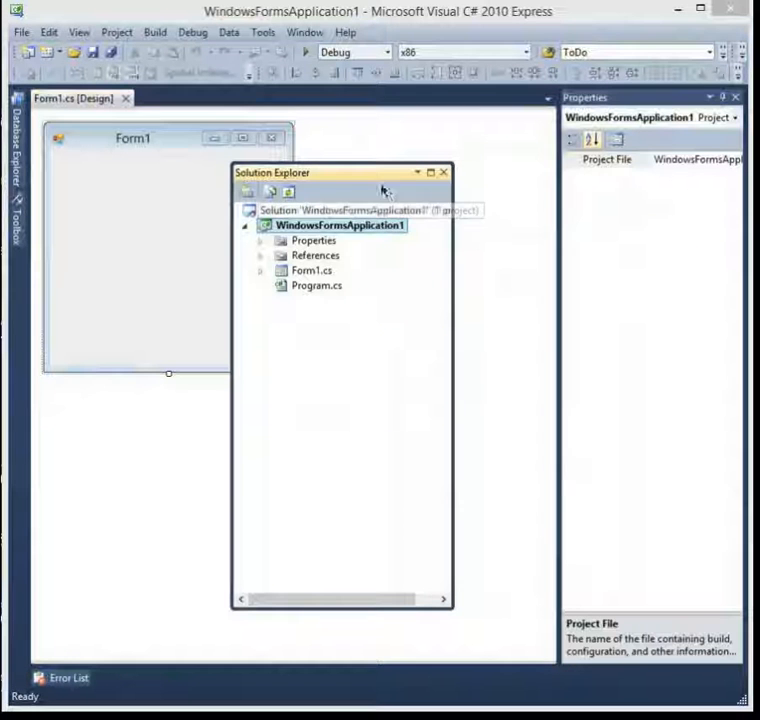
{"action": "mouse_move", "coordinate": [368, 170]}
{"action": "left_mouse_down"}
{"action": "mouse_move", "coordinate": [530, 270]}
{"action": "mouse_move", "coordinate": [344, 226]}
{"action": "mouse_move", "coordinate": [334, 200]}
{"action": "mouse_move", "coordinate": [407, 239]}
{"action": "mouse_move", "coordinate": [738, 161]}
{"action": "mouse_move", "coordinate": [534, 190]}
{"action": "mouse_move", "coordinate": [421, 195]}
{"action": "mouse_move", "coordinate": [404, 226]}
{"action": "mouse_move", "coordinate": [435, 217]}
{"action": "mouse_move", "coordinate": [445, 185]}
{"action": "mouse_move", "coordinate": [455, 212]}
{"action": "mouse_move", "coordinate": [396, 352]}
{"action": "mouse_move", "coordinate": [303, 382]}
{"action": "mouse_move", "coordinate": [297, 377]}
{"action": "mouse_move", "coordinate": [360, 386]}
{"action": "mouse_move", "coordinate": [332, 392]}
{"action": "mouse_move", "coordinate": [290, 355]}
{"action": "mouse_move", "coordinate": [288, 323]}
{"action": "mouse_move", "coordinate": [320, 381]}
{"action": "mouse_move", "coordinate": [338, 392]}
{"action": "mouse_move", "coordinate": [650, 380]}
{"action": "mouse_move", "coordinate": [709, 387]}
{"action": "mouse_move", "coordinate": [668, 378]}
{"action": "mouse_move", "coordinate": [648, 346]}
{"action": "mouse_move", "coordinate": [660, 377]}
{"action": "mouse_move", "coordinate": [652, 412]}
{"action": "mouse_move", "coordinate": [623, 384]}
{"action": "mouse_move", "coordinate": [682, 382]}
{"action": "mouse_move", "coordinate": [641, 384]}
{"action": "mouse_move", "coordinate": [655, 392]}
{"action": "mouse_move", "coordinate": [615, 377]}
{"action": "mouse_move", "coordinate": [653, 412]}
{"action": "left_mouse_up"}
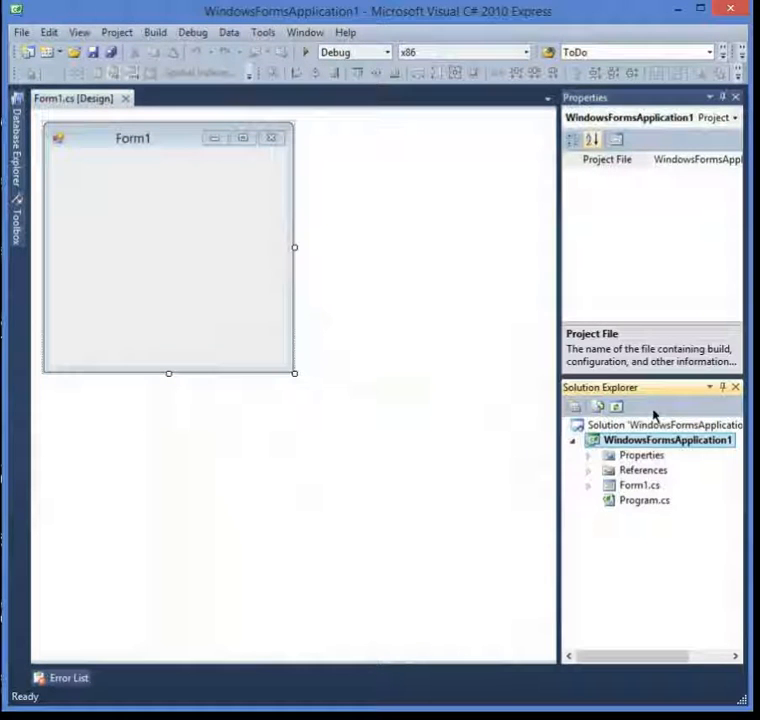
Rearrange the docked windows so that Solution Explorer sits above the Properties window.
{"action": "left_click_drag", "start_coordinate": [670, 388], "coordinate": [653, 350]}
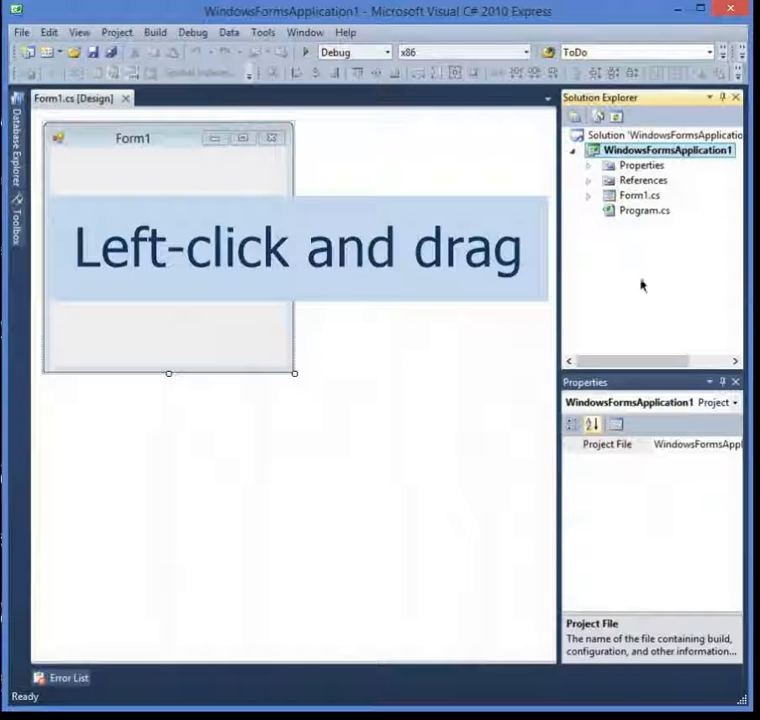
{"action": "left_click_drag", "start_coordinate": [668, 95], "coordinate": [655, 438]}
{"action": "left_click_drag", "start_coordinate": [651, 411], "coordinate": [652, 354]}
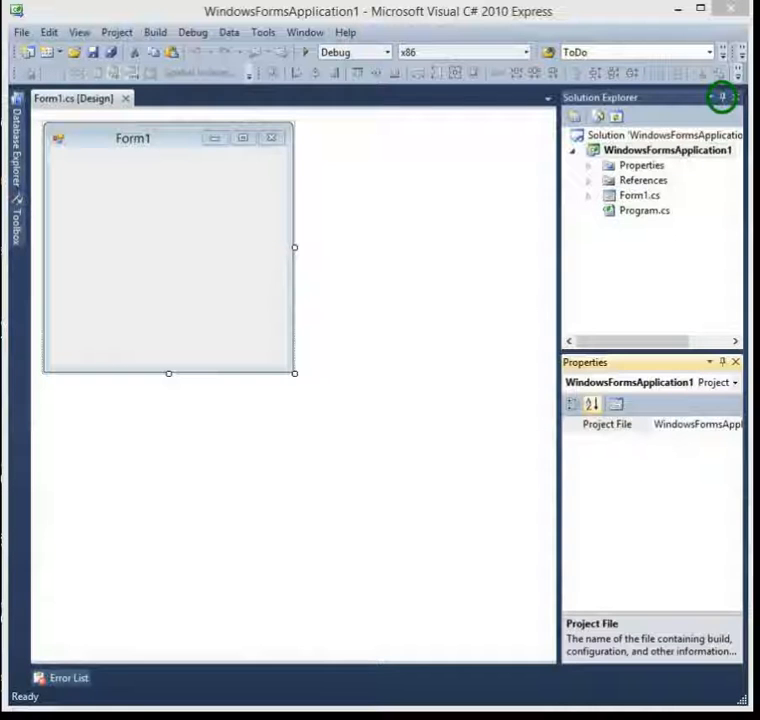
Set both the Solution Explorer and Properties windows to auto-hide.
{"action": "left_click", "coordinate": [723, 98]}
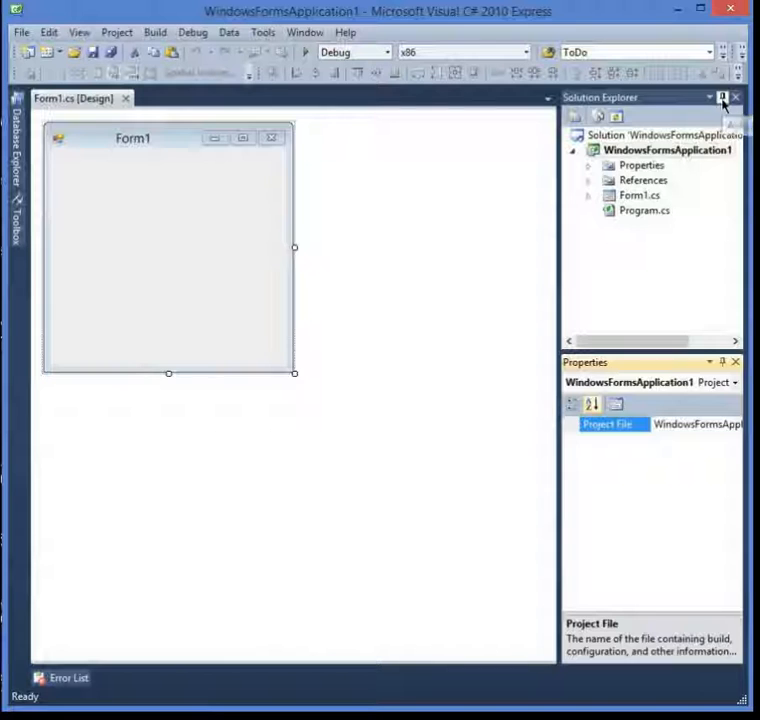
{"action": "left_click", "coordinate": [722, 98]}
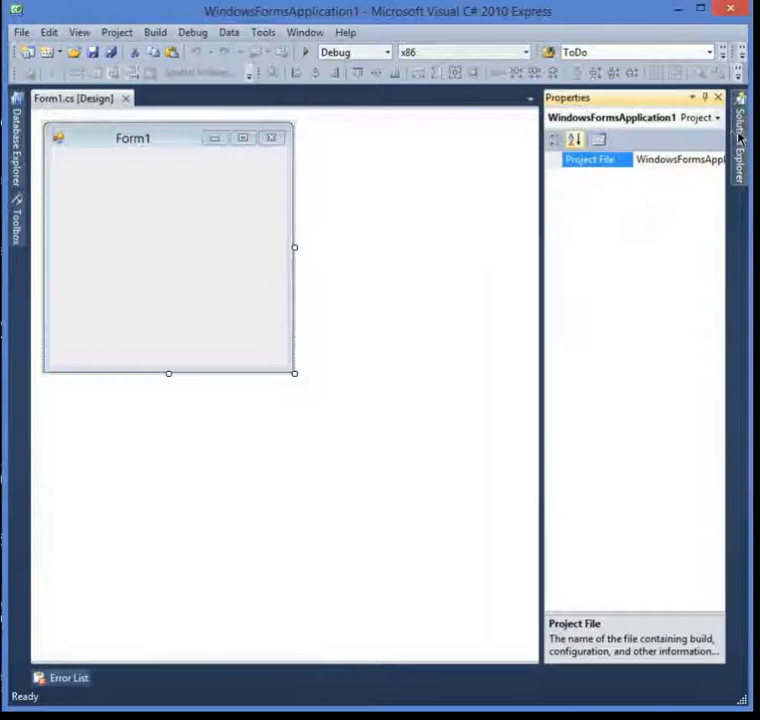
{"action": "mouse_move", "coordinate": [739, 135]}
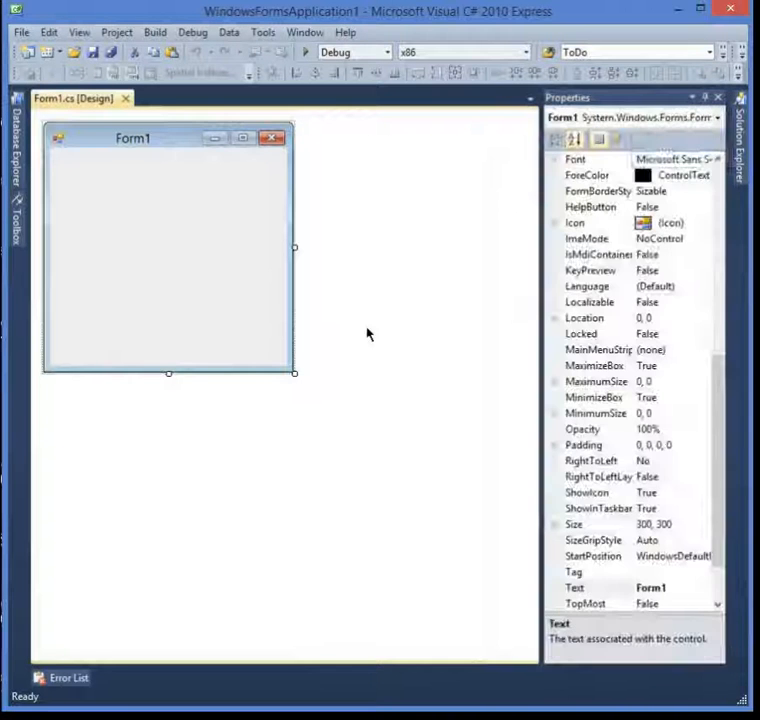
{"action": "left_click", "coordinate": [710, 97]}
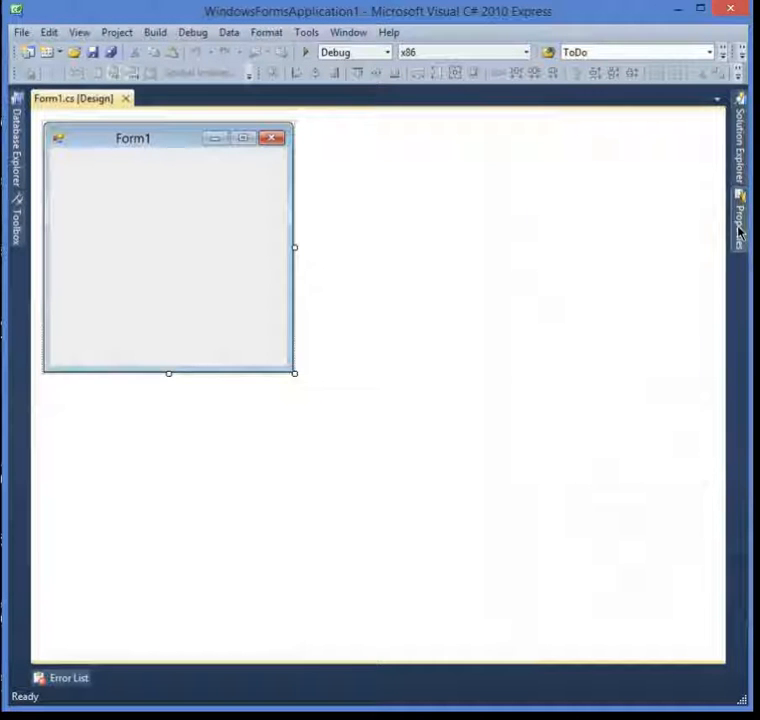
Slide out the auto-hidden Properties and Solution Explorer windows to view them, and return to the form designer.
{"action": "mouse_move", "coordinate": [738, 200]}
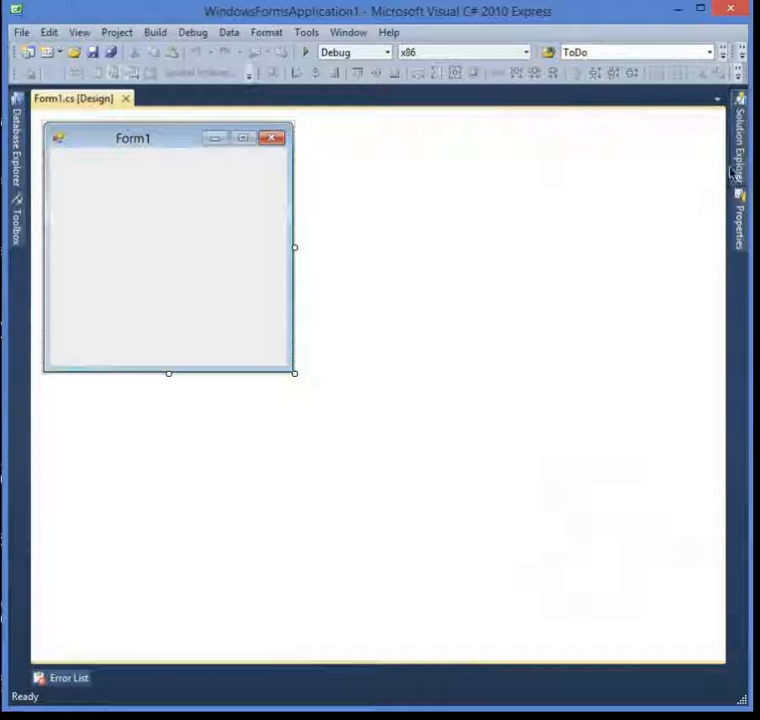
{"action": "mouse_move", "coordinate": [739, 166]}
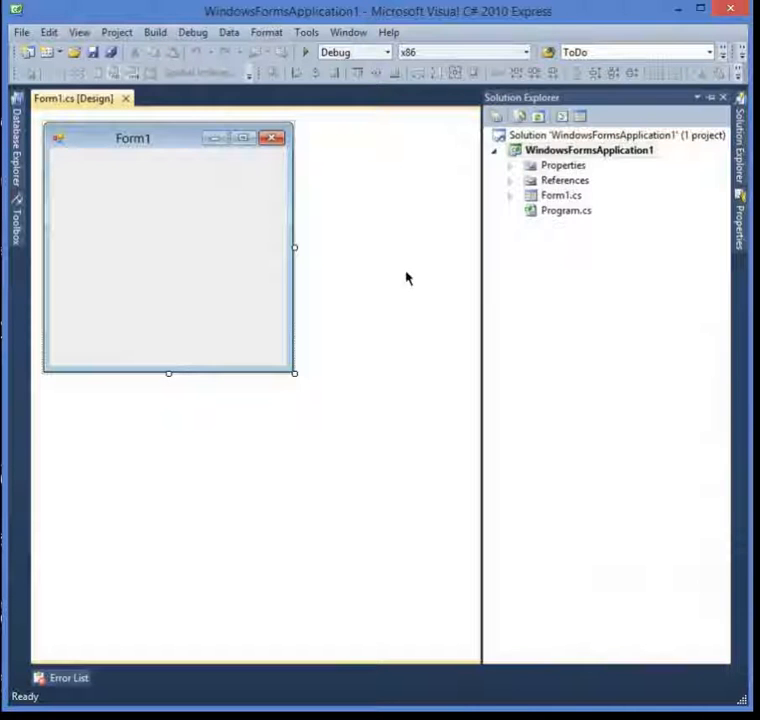
{"action": "left_click", "coordinate": [742, 160]}
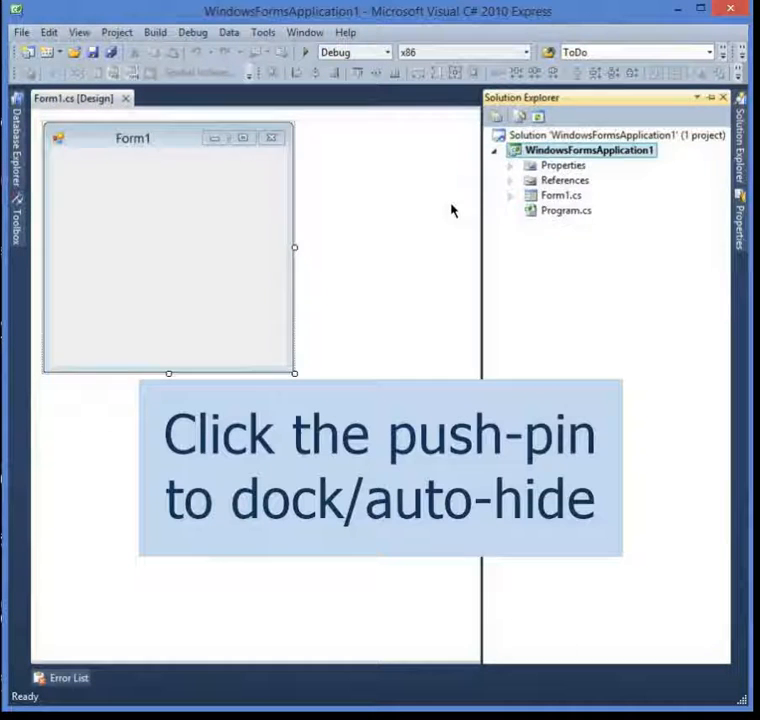
{"action": "left_click", "coordinate": [451, 210]}
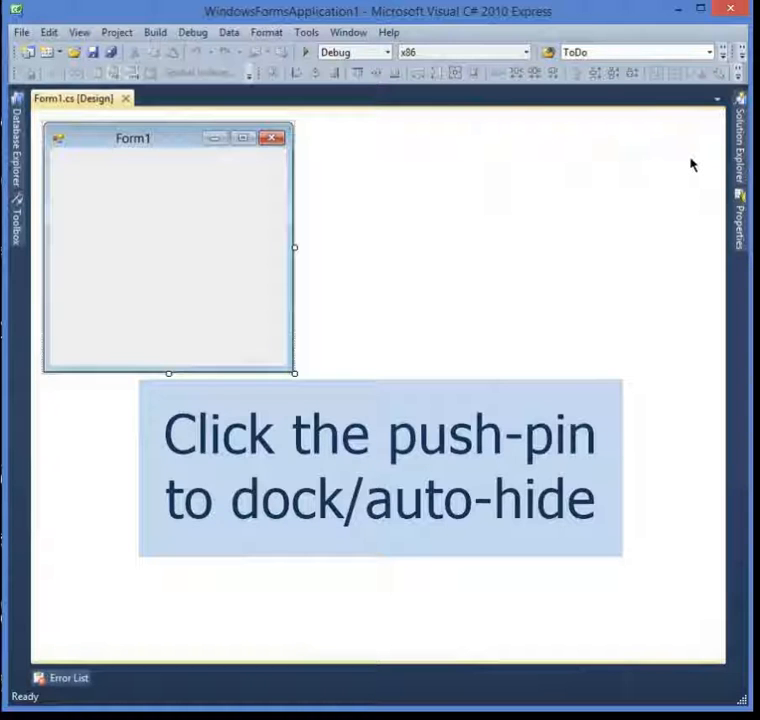
Slide out the Properties and Toolbox windows, dock the Toolbox beside the form designer, and return it to auto-hide.
{"action": "mouse_move", "coordinate": [741, 225]}
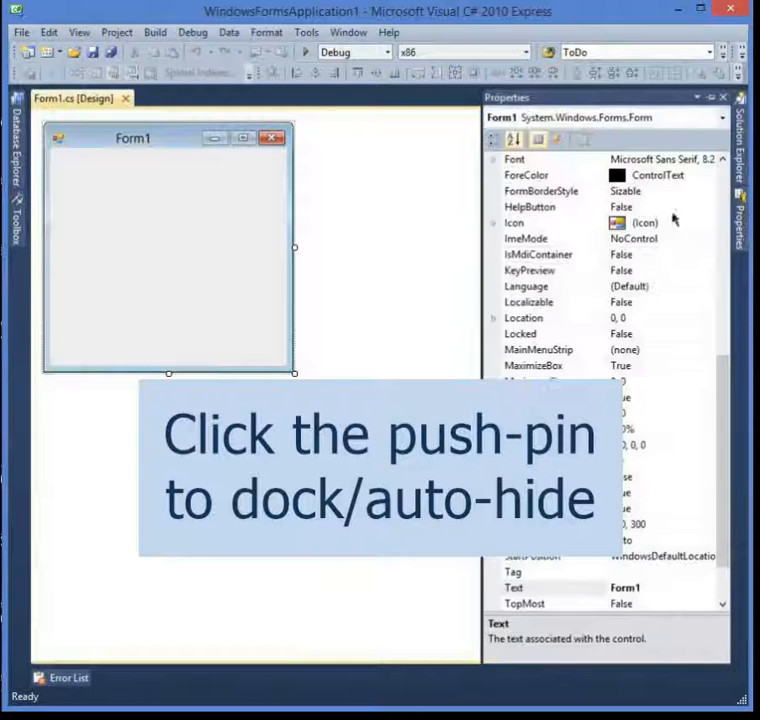
{"action": "mouse_move", "coordinate": [14, 220]}
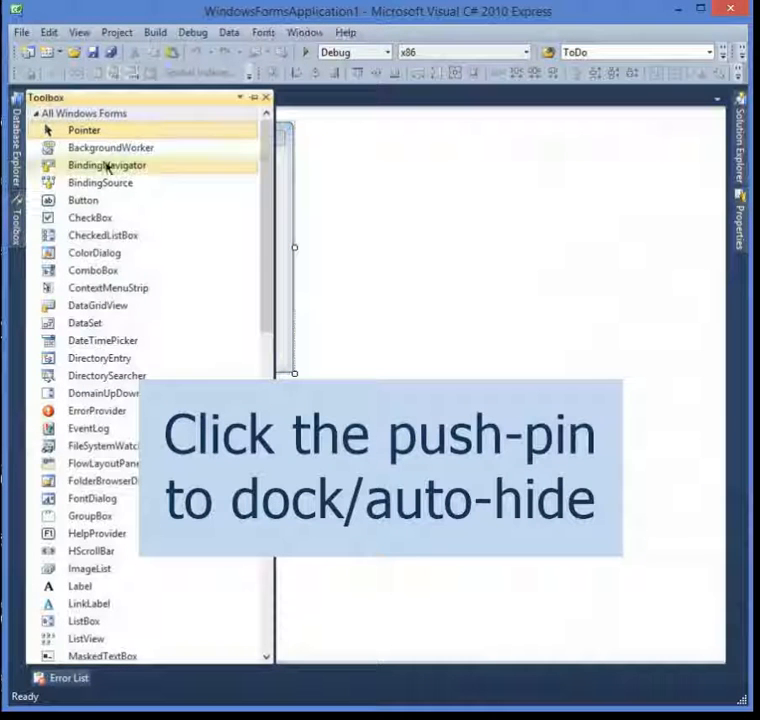
{"action": "left_click", "coordinate": [254, 100]}
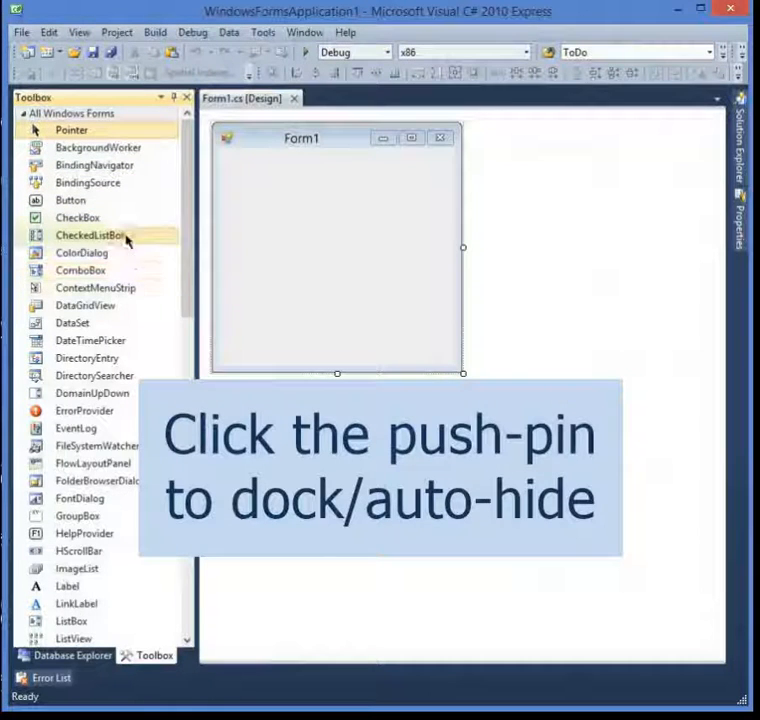
{"action": "left_click", "coordinate": [174, 99]}
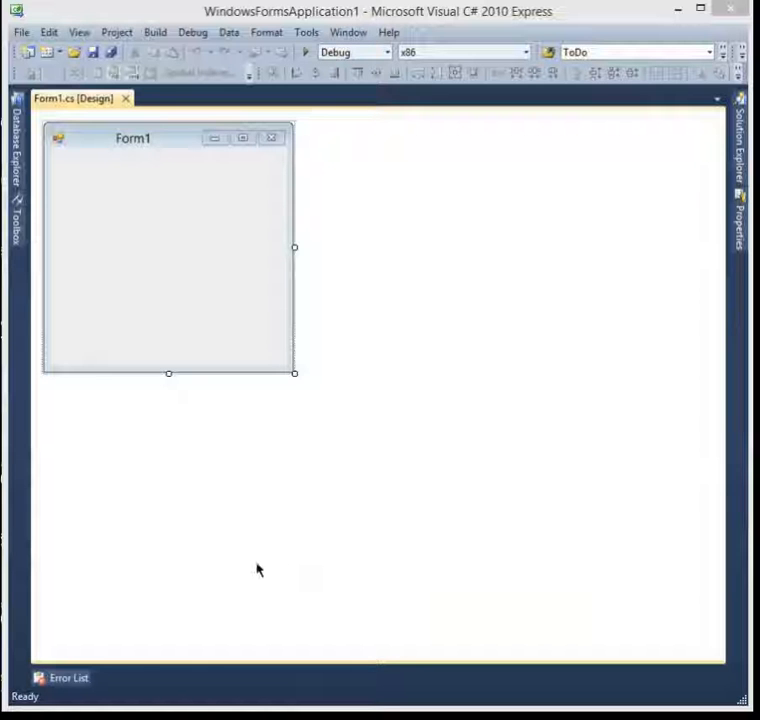
Slide out the auto-hidden Error List and show the Output window from the debugging windows.
{"action": "left_click", "coordinate": [75, 685]}
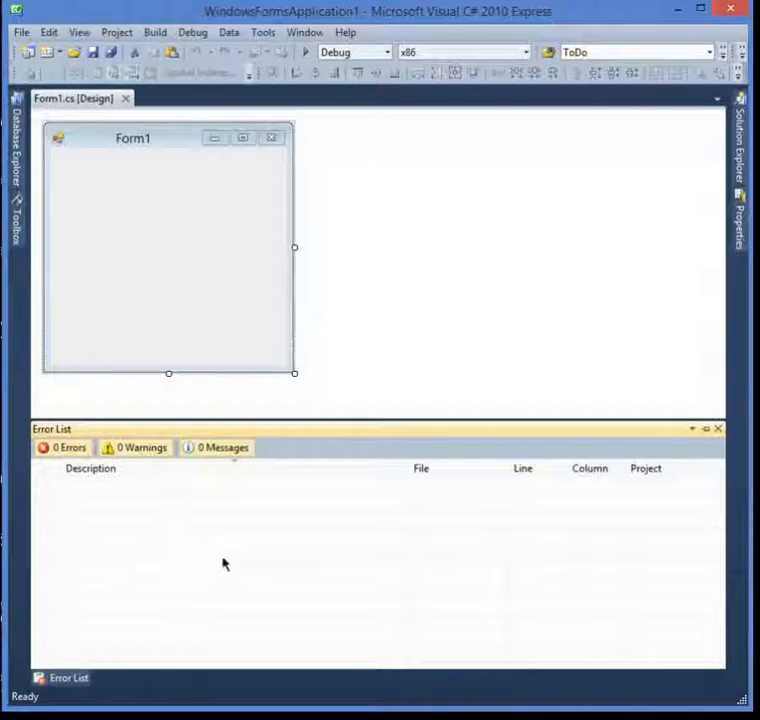
{"action": "left_click", "coordinate": [154, 33]}
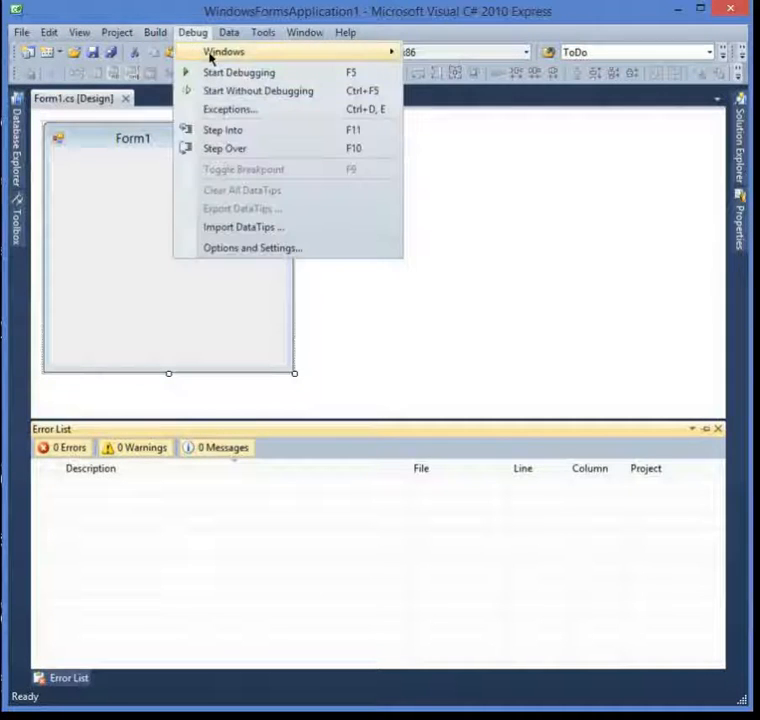
{"action": "mouse_move", "coordinate": [307, 55]}
{"action": "left_click", "coordinate": [441, 57]}
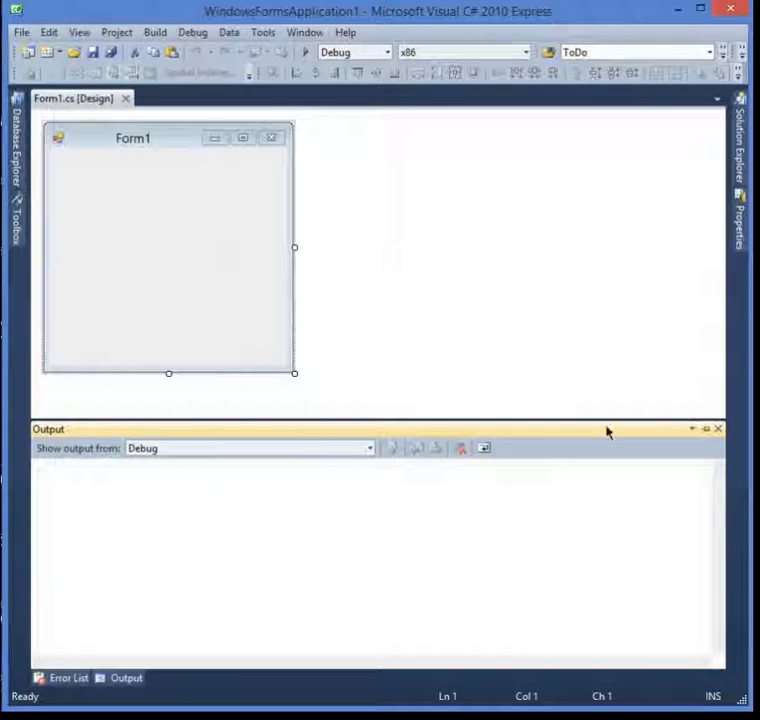
Dock the Output window and return it to auto-hide, viewing it once more before going back to the form designer.
{"action": "left_click", "coordinate": [708, 432]}
{"action": "left_click", "coordinate": [705, 528]}
{"action": "left_click", "coordinate": [118, 678]}
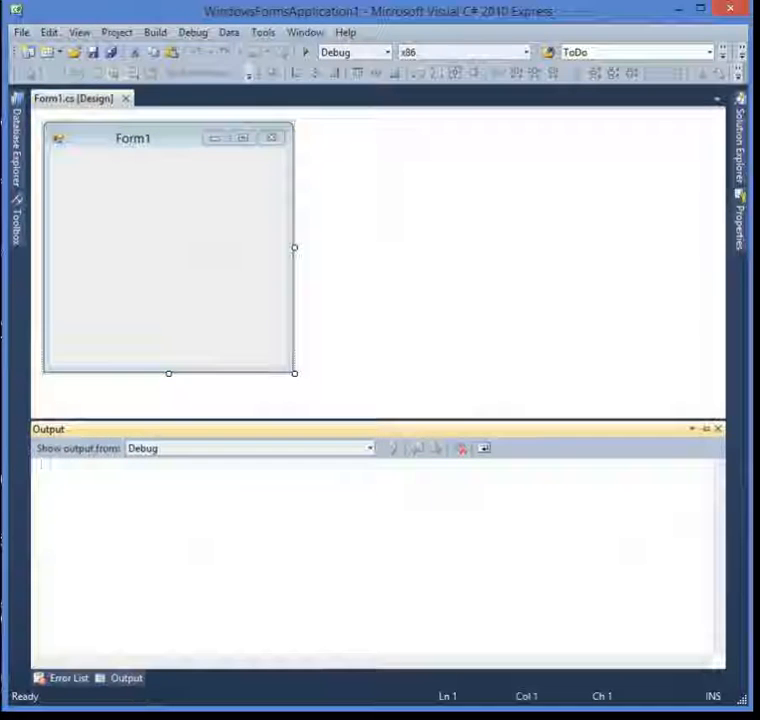
{"action": "left_click", "coordinate": [436, 378]}
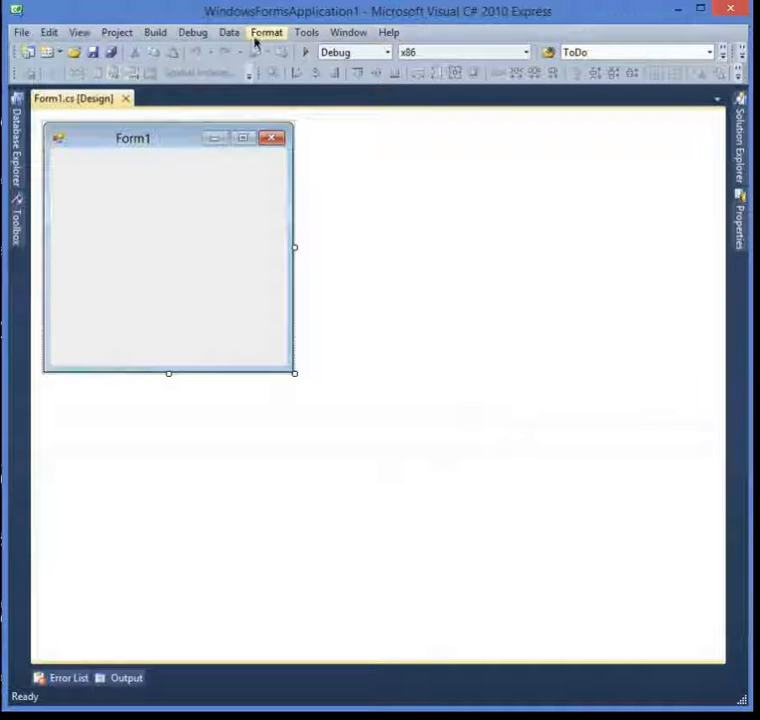
Show the Start Page alongside the Form1 designer.
{"action": "left_click", "coordinate": [22, 32]}
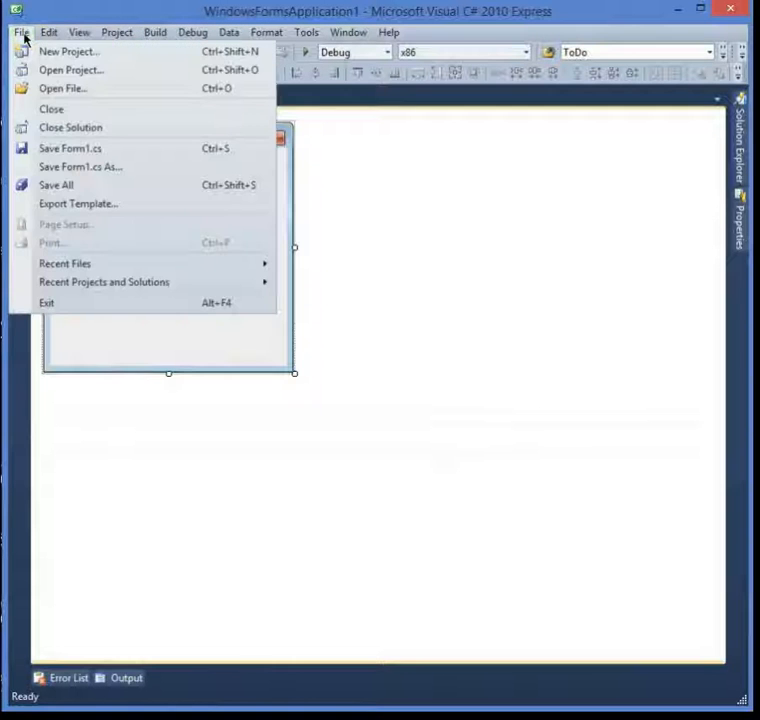
{"action": "left_click", "coordinate": [45, 36]}
{"action": "mouse_move", "coordinate": [75, 35]}
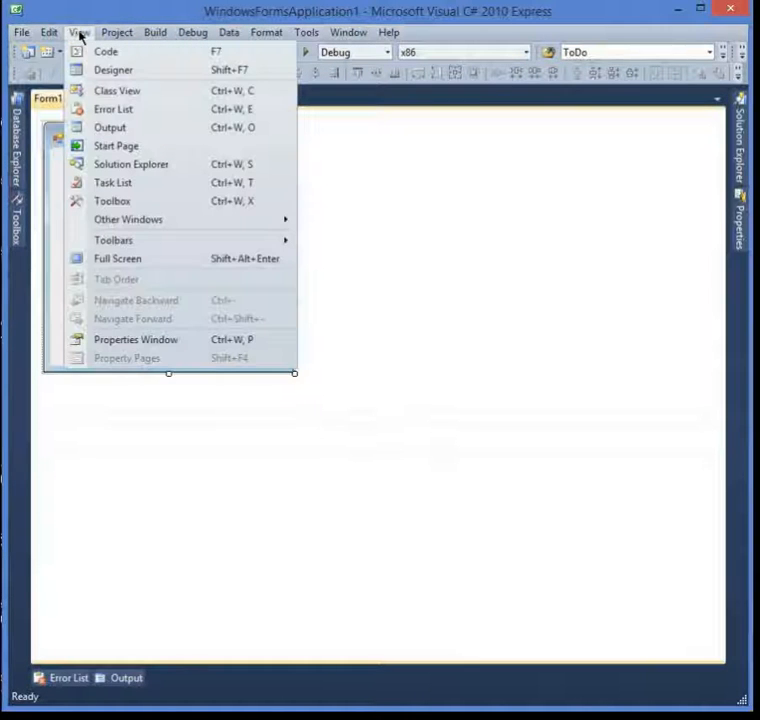
{"action": "mouse_move", "coordinate": [141, 238]}
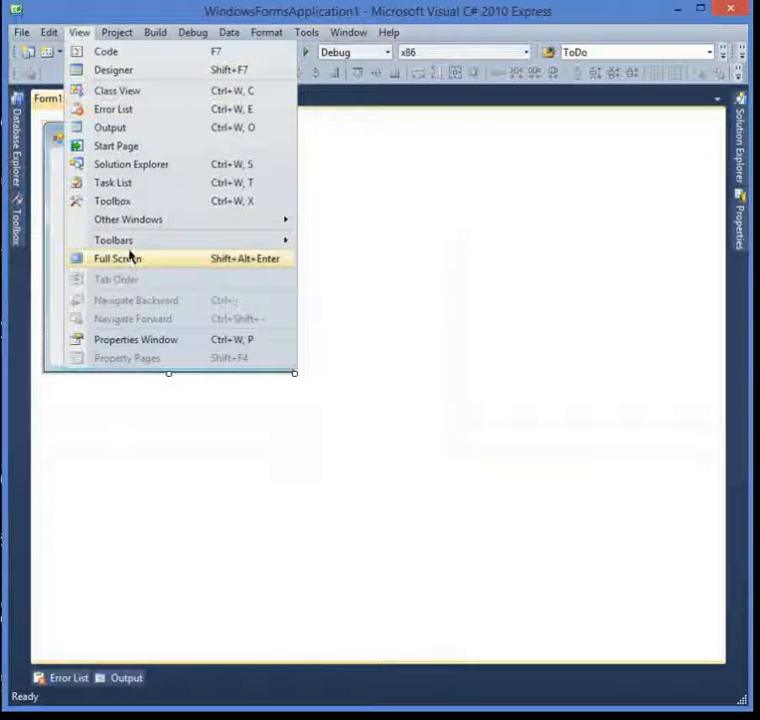
{"action": "left_click", "coordinate": [137, 148]}
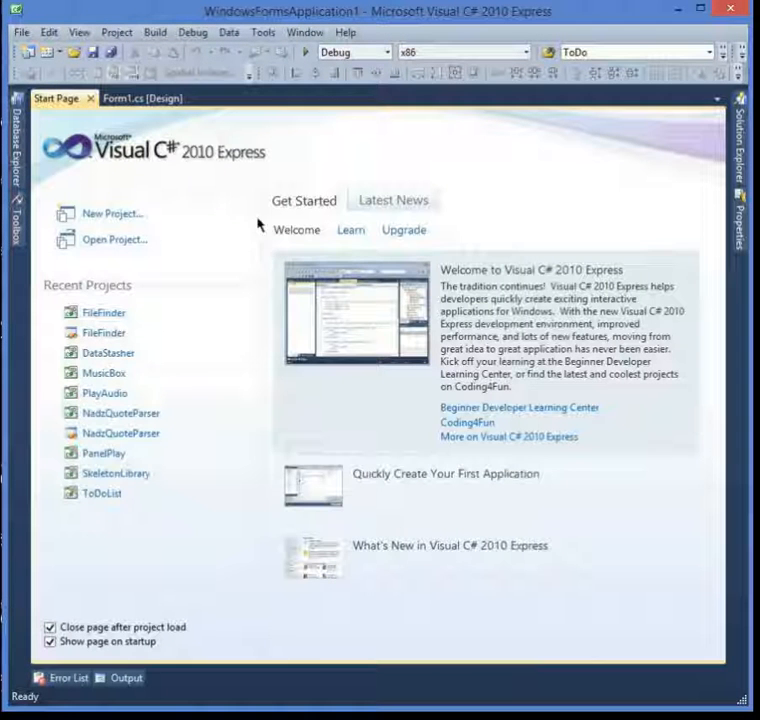
Switch back and forth between the Form1 designer and the Start Page, and close the Start Page.
{"action": "left_click", "coordinate": [135, 100]}
{"action": "left_click", "coordinate": [70, 101]}
{"action": "left_click", "coordinate": [123, 98]}
{"action": "left_click", "coordinate": [70, 101]}
{"action": "left_click", "coordinate": [137, 100]}
{"action": "left_click", "coordinate": [75, 101]}
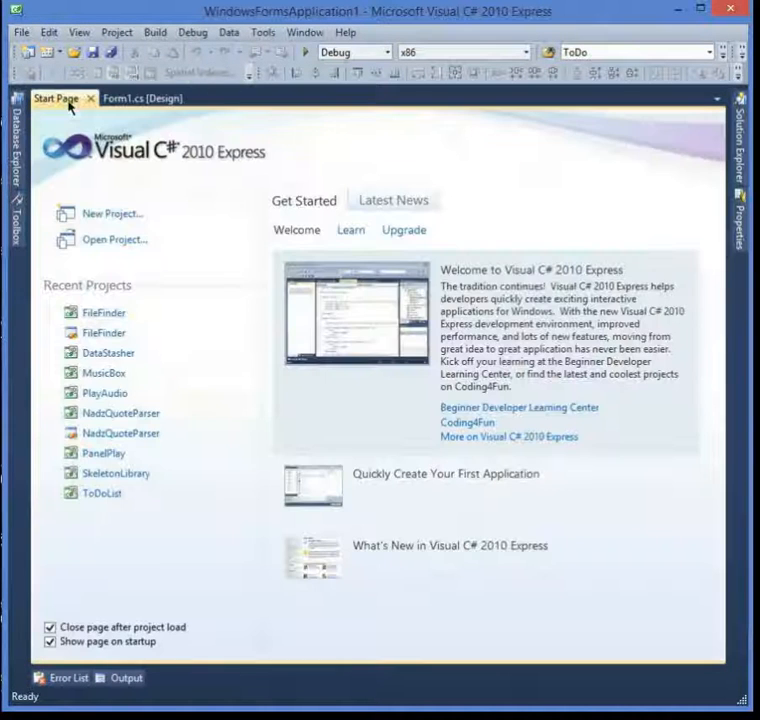
{"action": "left_click", "coordinate": [90, 98]}
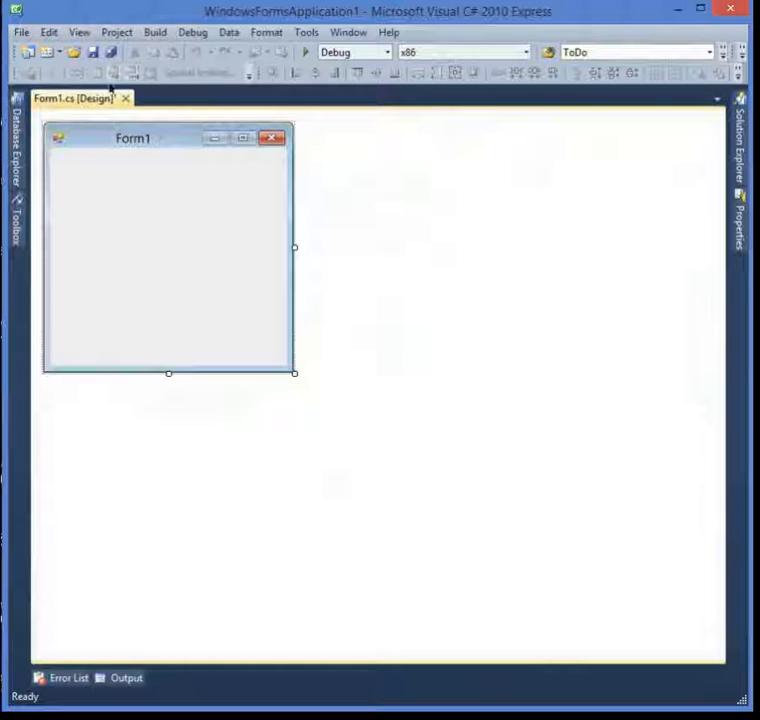
{"action": "left_click", "coordinate": [77, 36]}
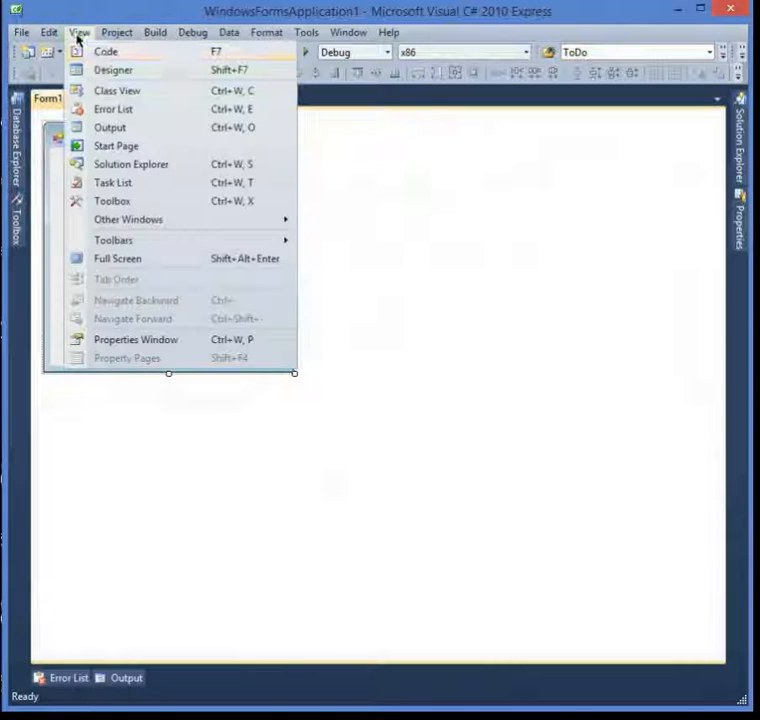
{"action": "mouse_move", "coordinate": [117, 35]}
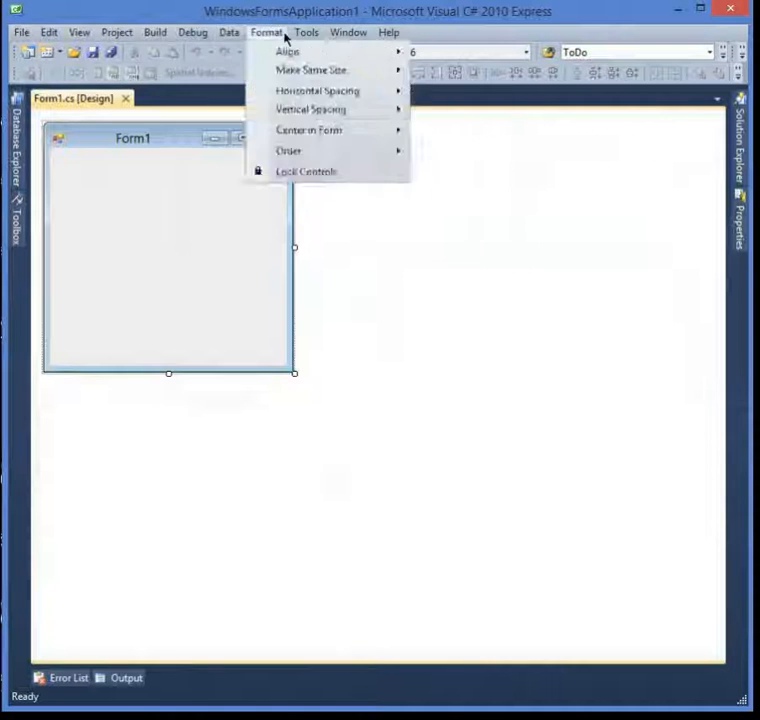
{"action": "left_click", "coordinate": [224, 33]}
{"action": "left_click", "coordinate": [229, 33]}
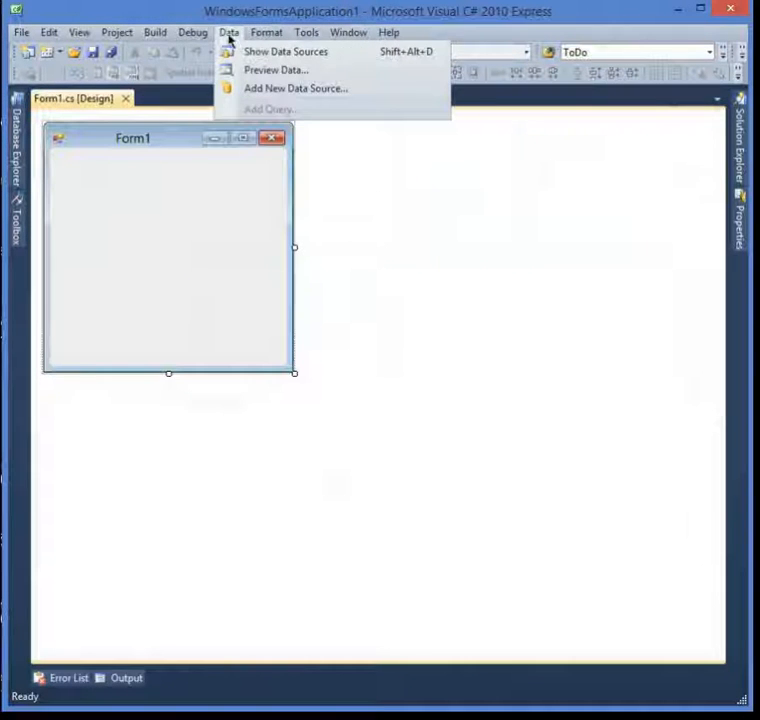
{"action": "left_click", "coordinate": [451, 220]}
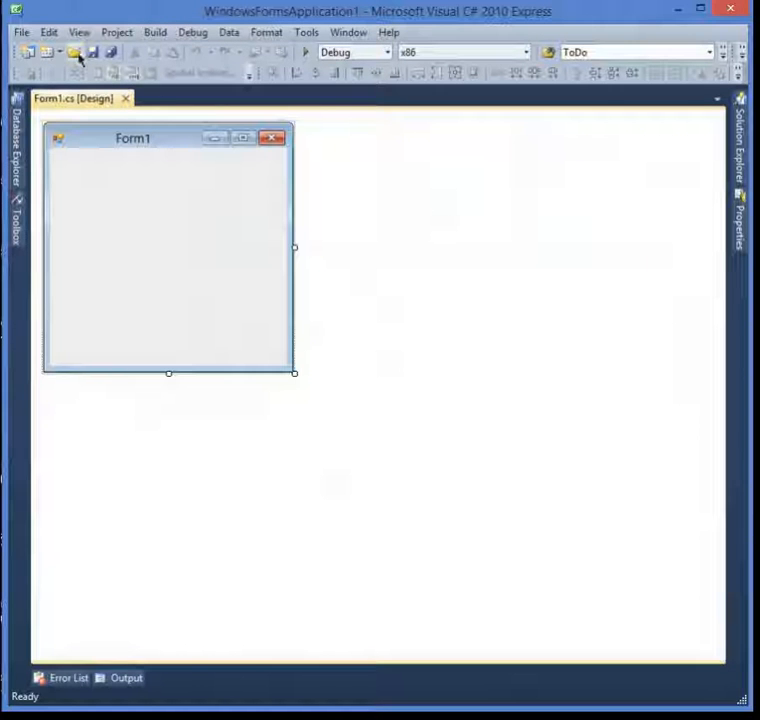